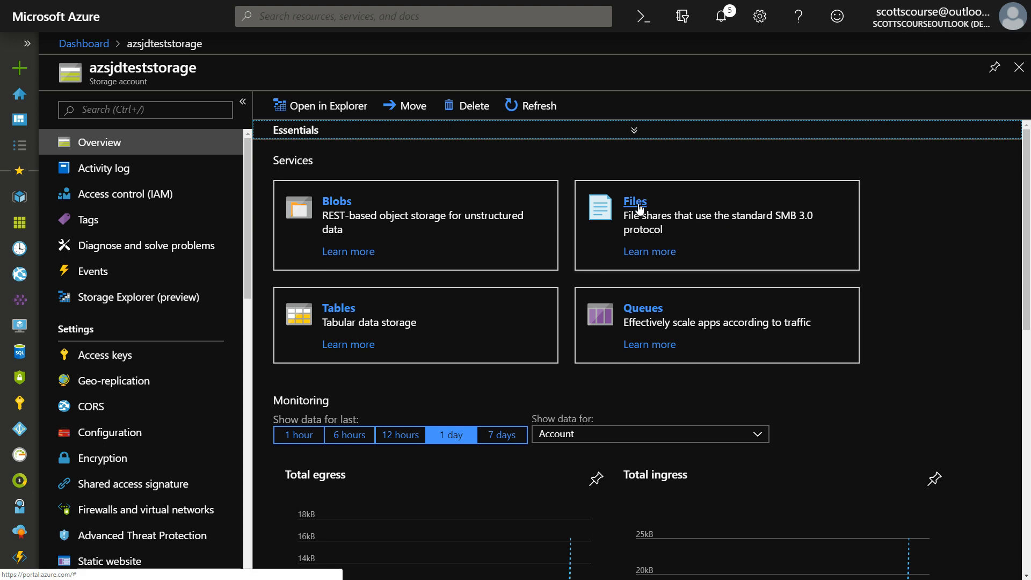
# - Create a file share named scott with a quota of 1024 GiB in the azsjdteststorage account's file service
pyautogui.click(247, 361)
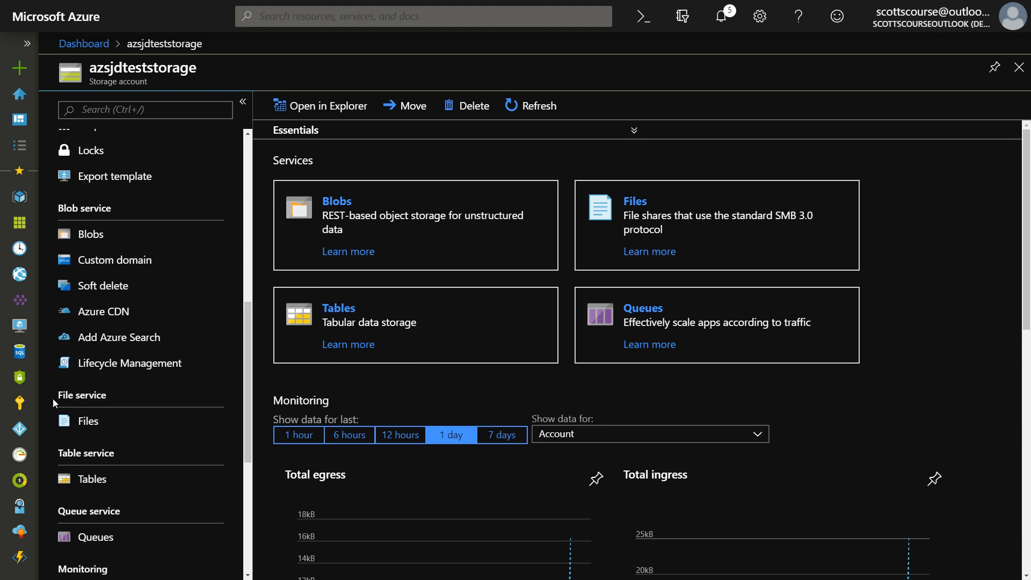
pyautogui.click(88, 421)
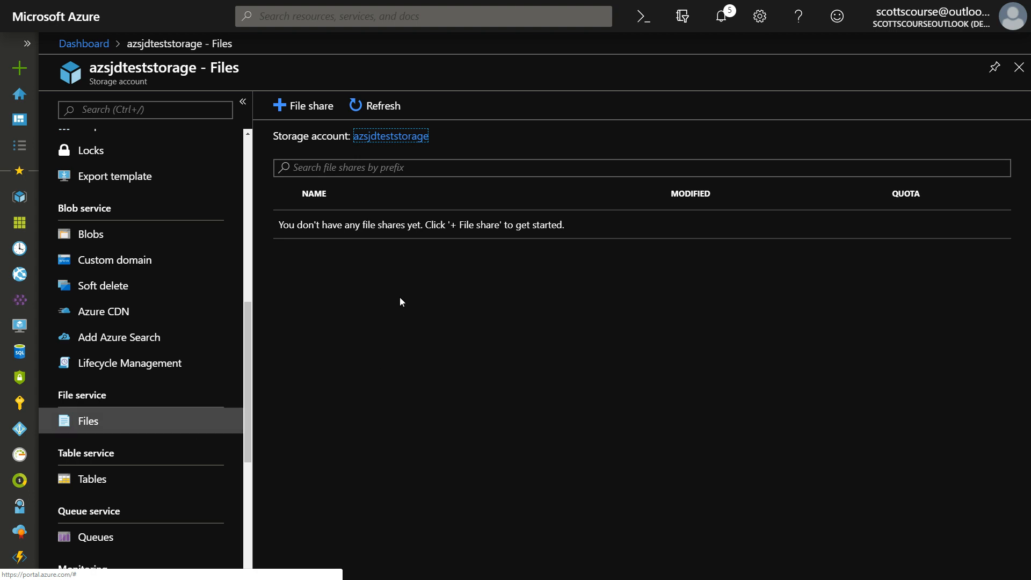
pyautogui.click(305, 107)
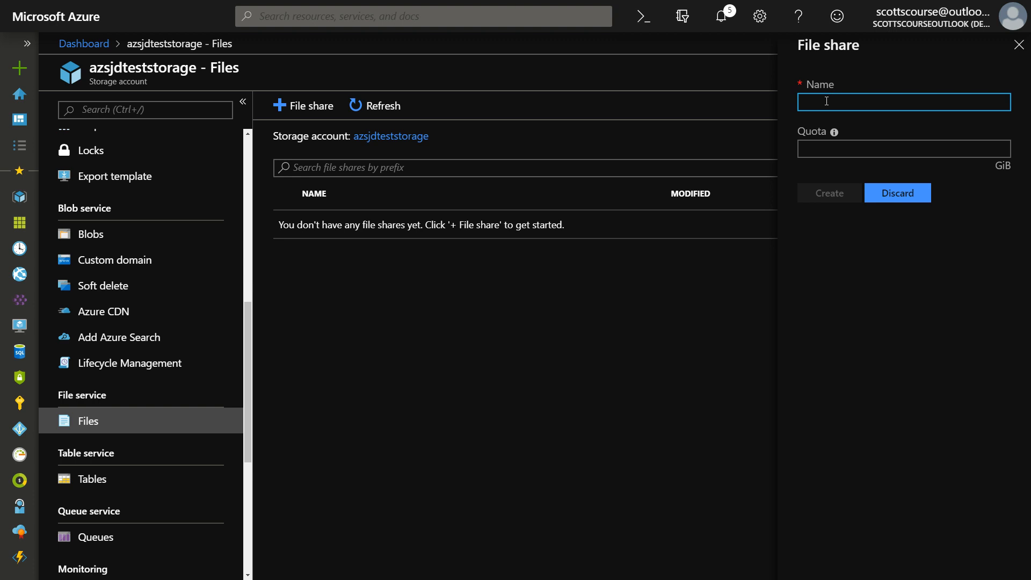
pyautogui.write('scott')
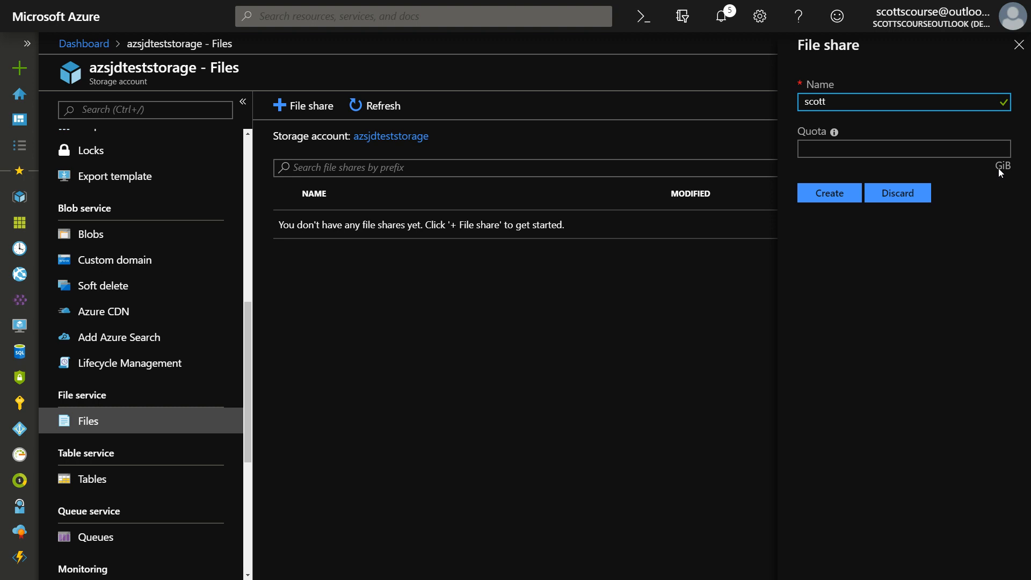
pyautogui.click(895, 150)
pyautogui.write('1')
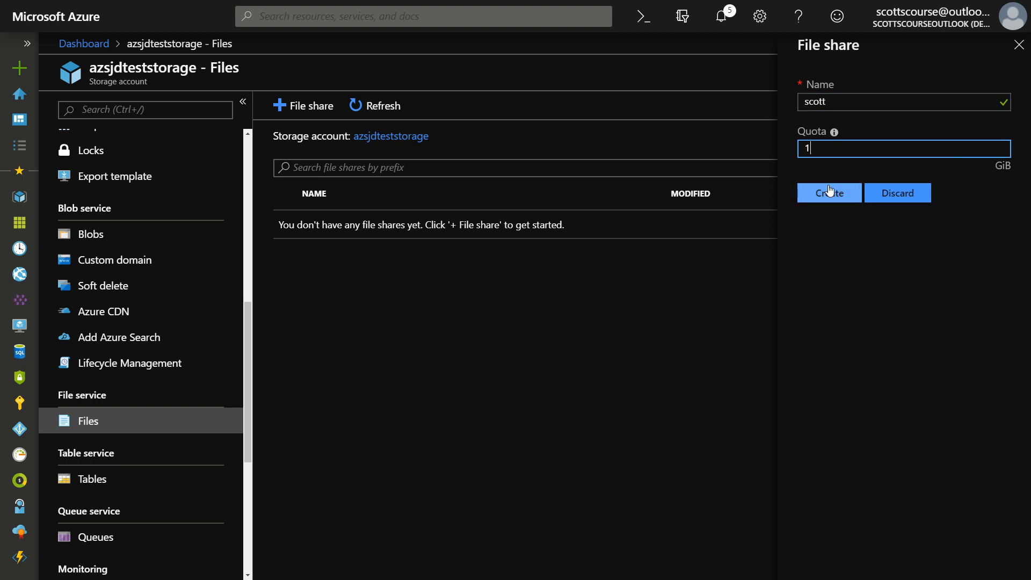
pyautogui.write('024')
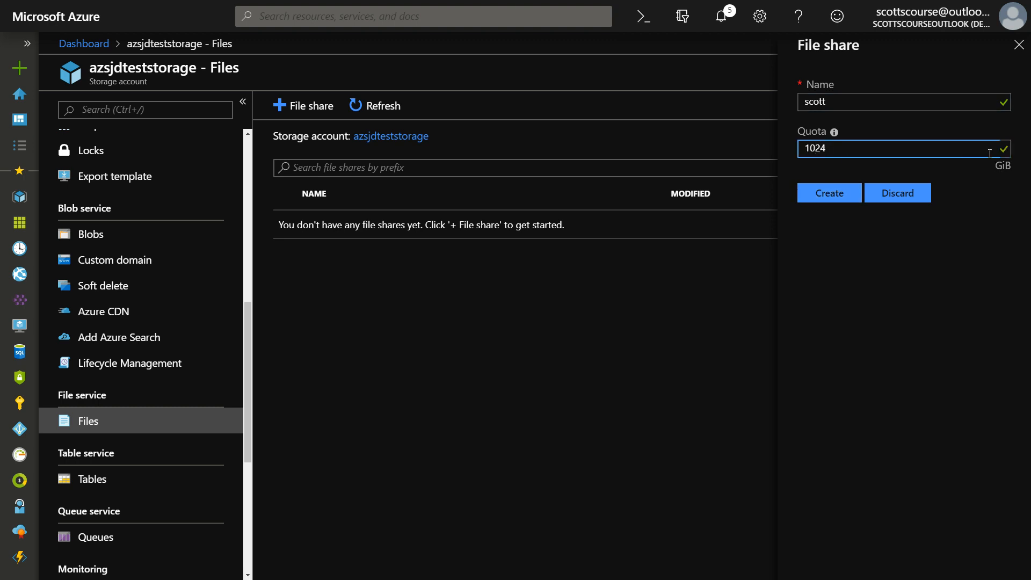
pyautogui.click(829, 193)
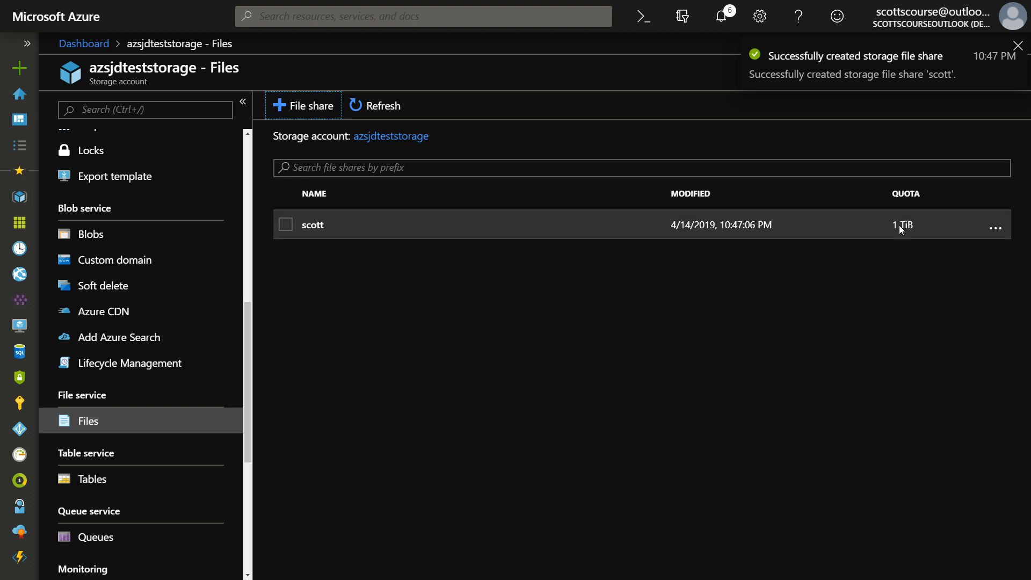
# - Add a directory named toplevel at the root of the new file share
pyautogui.click(316, 227)
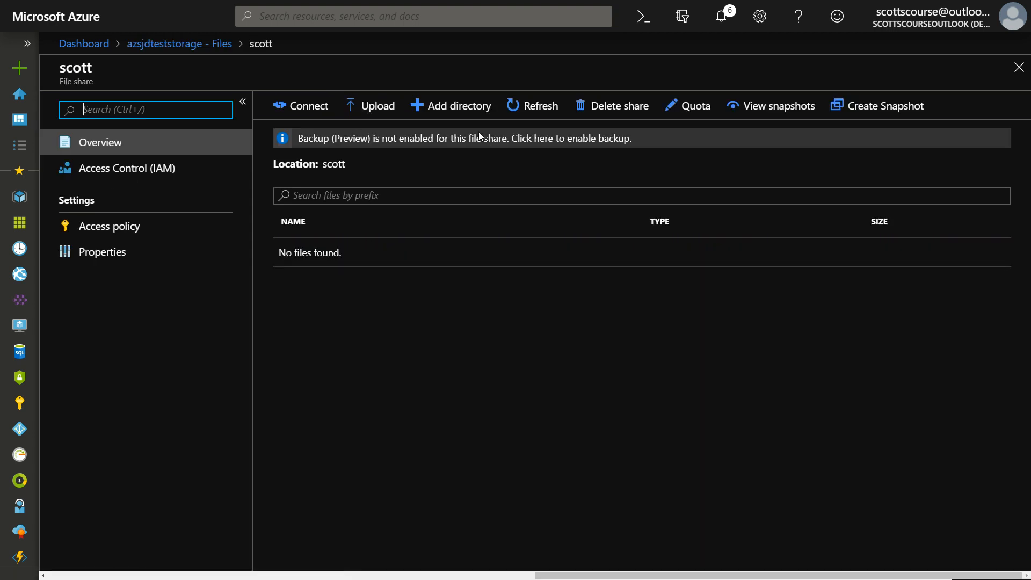
pyautogui.click(438, 108)
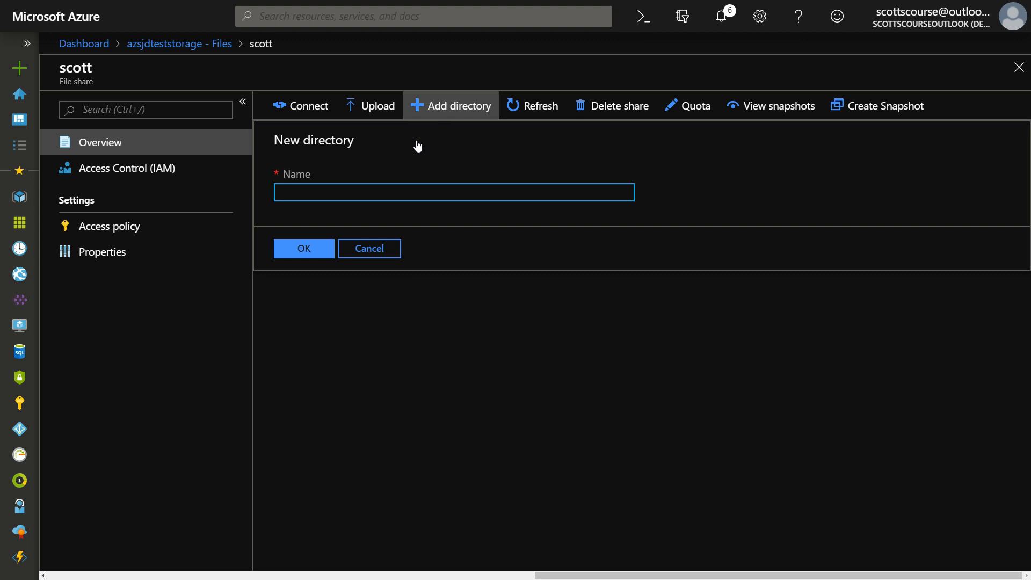
pyautogui.write('toplevel')
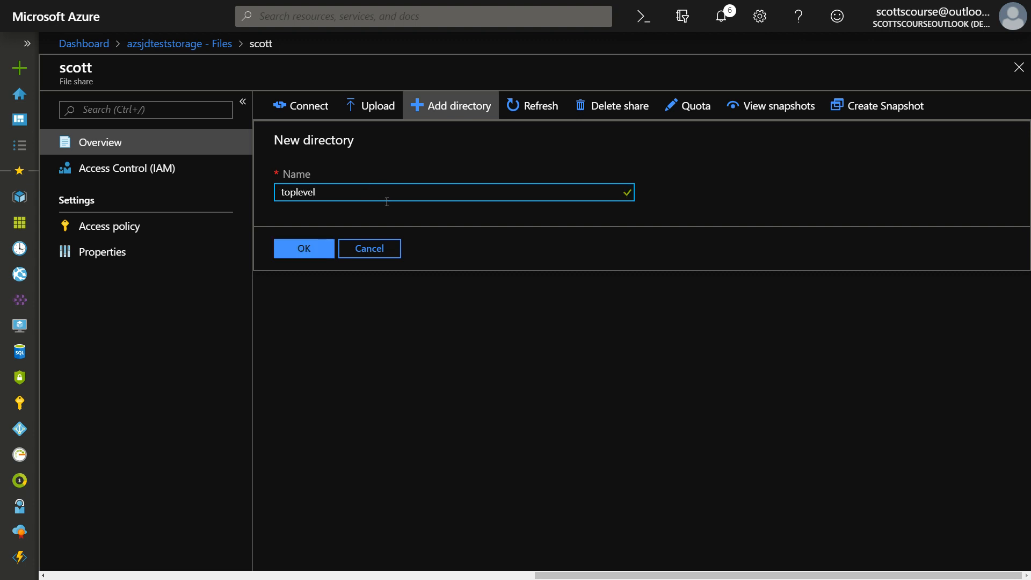
pyautogui.click(304, 252)
# - Add a directory named secondary inside the toplevel directory
pyautogui.click(314, 254)
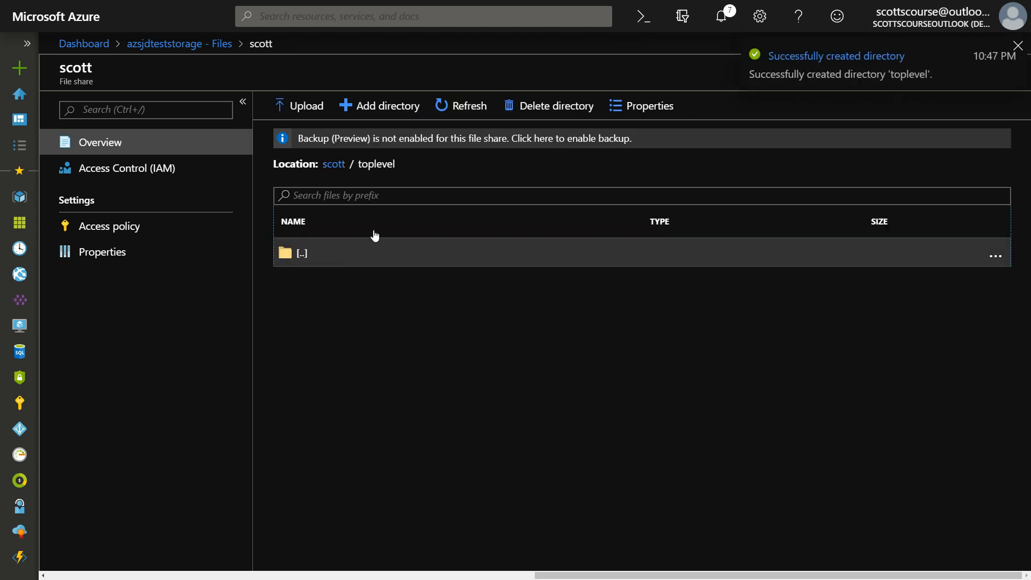
pyautogui.click(402, 106)
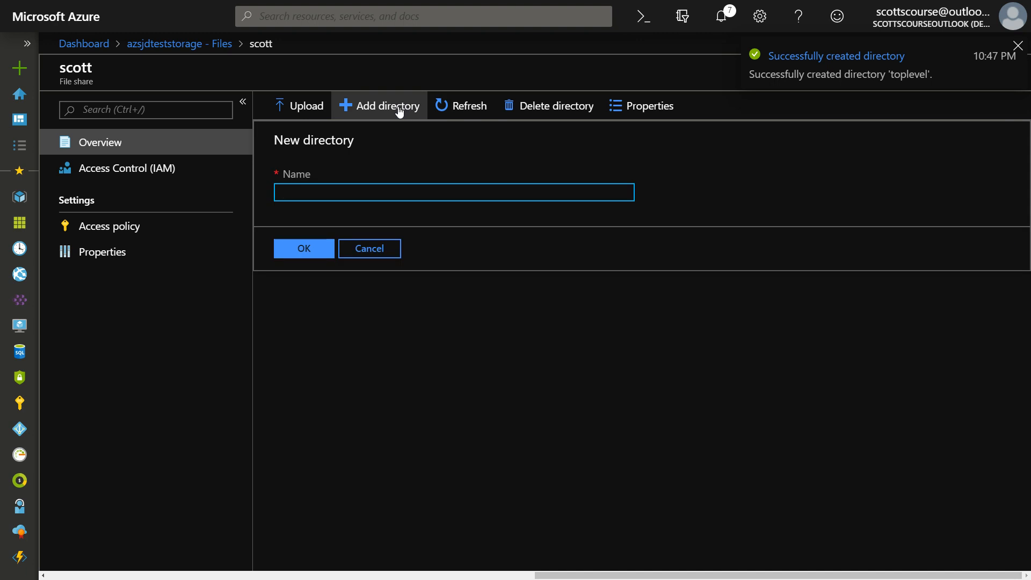
pyautogui.write('secondary')
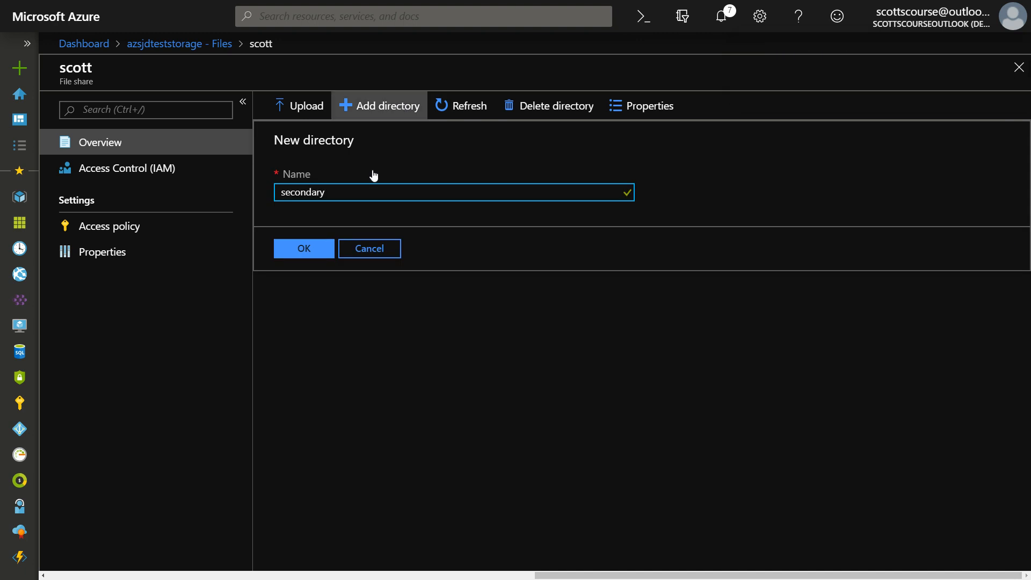
pyautogui.click(310, 248)
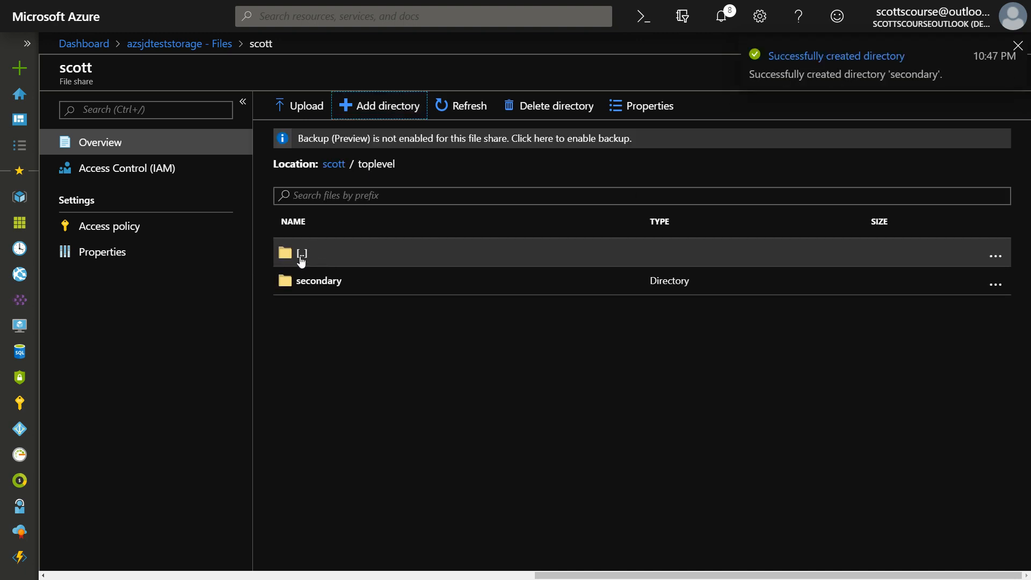
# - Upload Thank You!.txt from the local Downloads folder to the toplevel/secondary directory of the file share
pyautogui.click(302, 256)
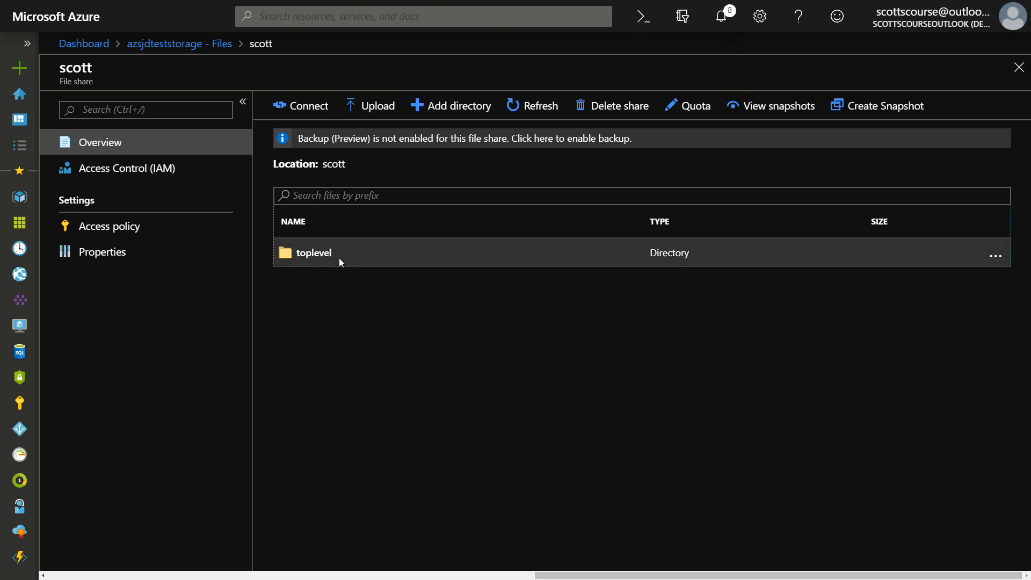
pyautogui.click(331, 259)
pyautogui.click(311, 281)
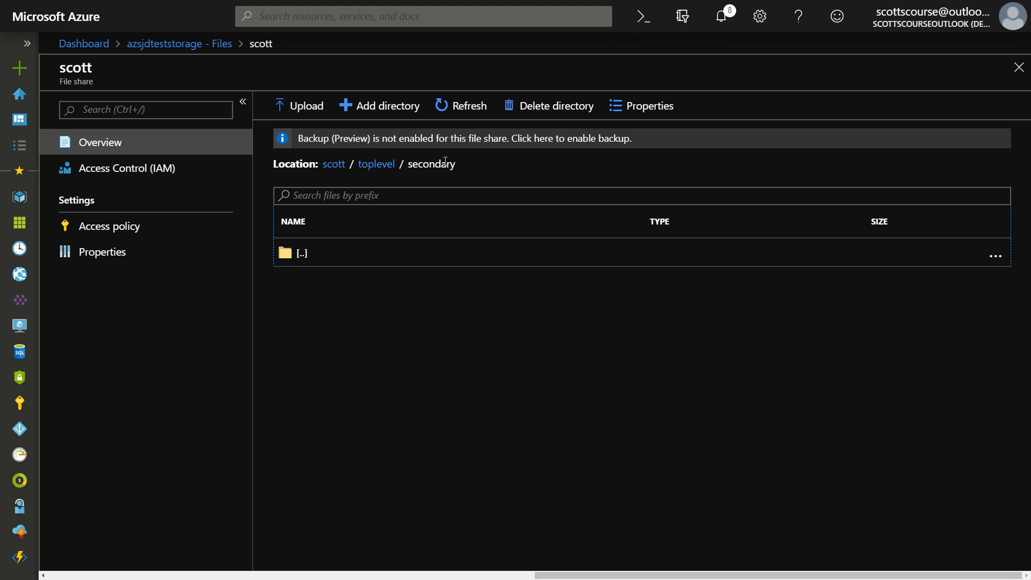
pyautogui.click(304, 107)
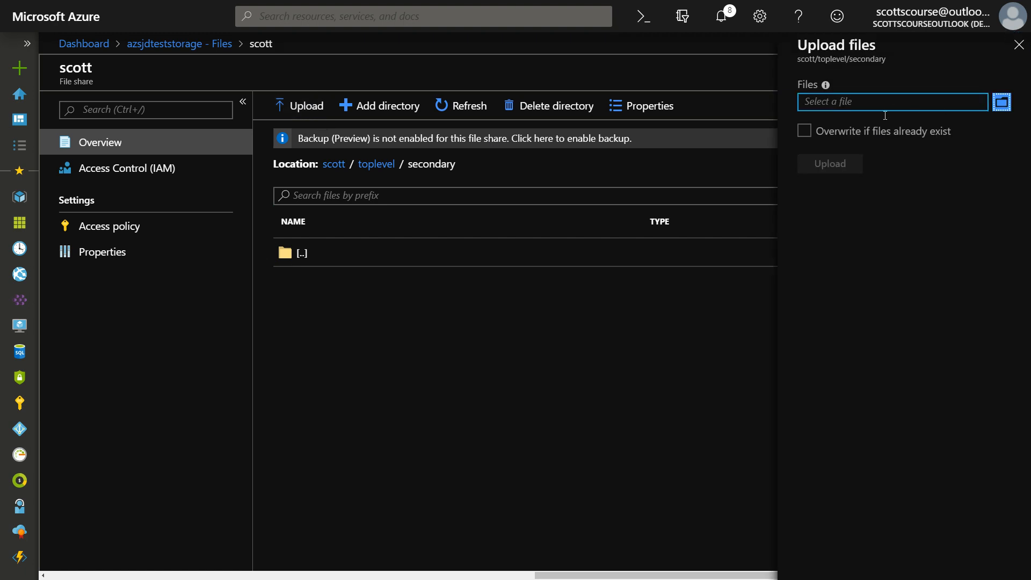
pyautogui.click(1003, 104)
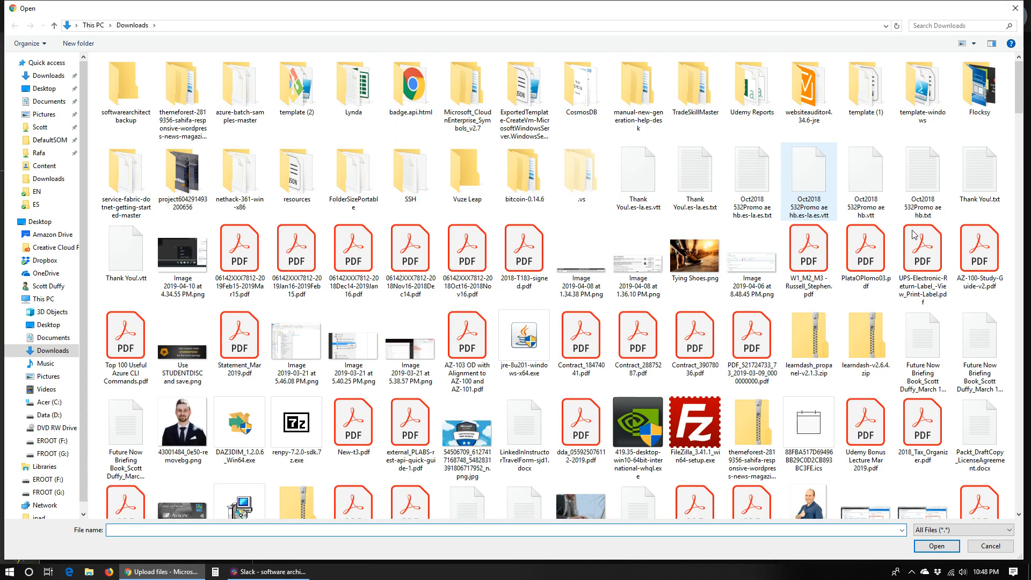
pyautogui.click(980, 188)
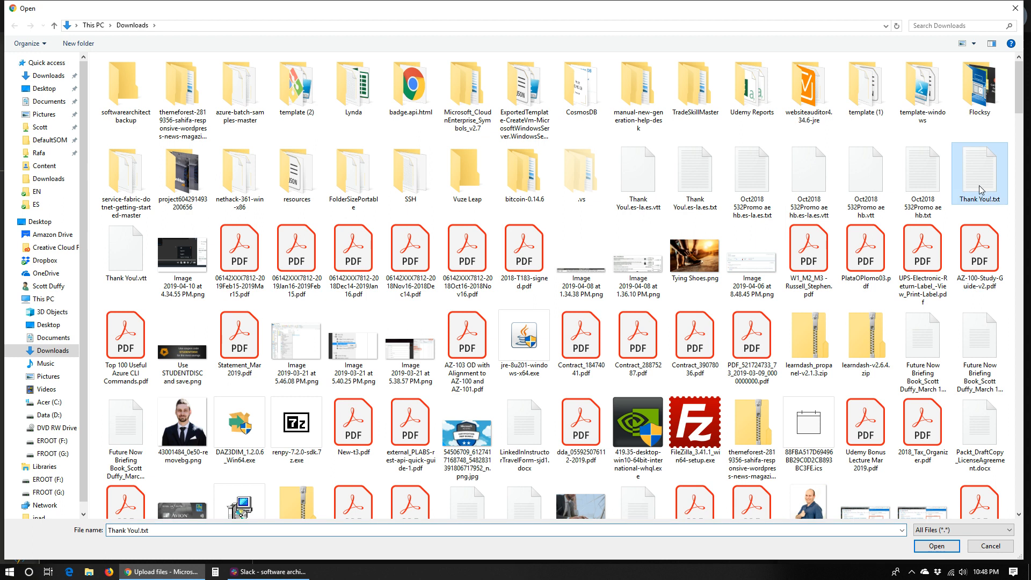
pyautogui.click(931, 548)
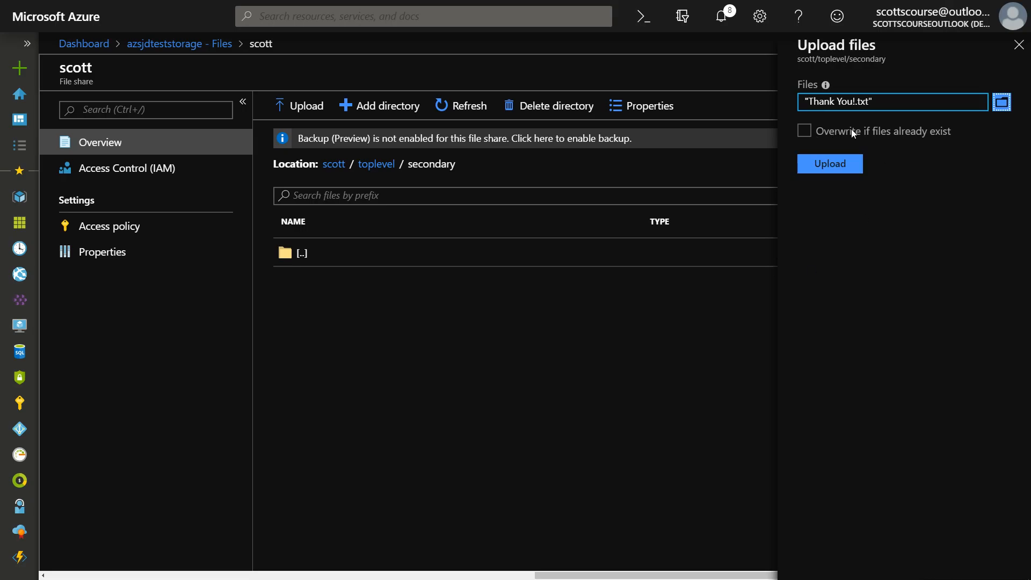
pyautogui.click(828, 166)
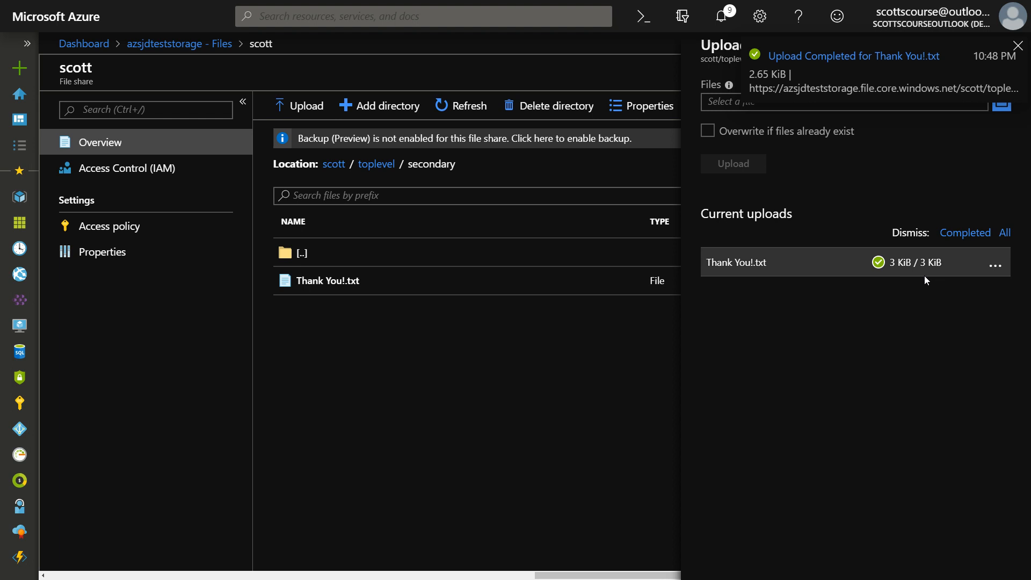
pyautogui.click(1019, 45)
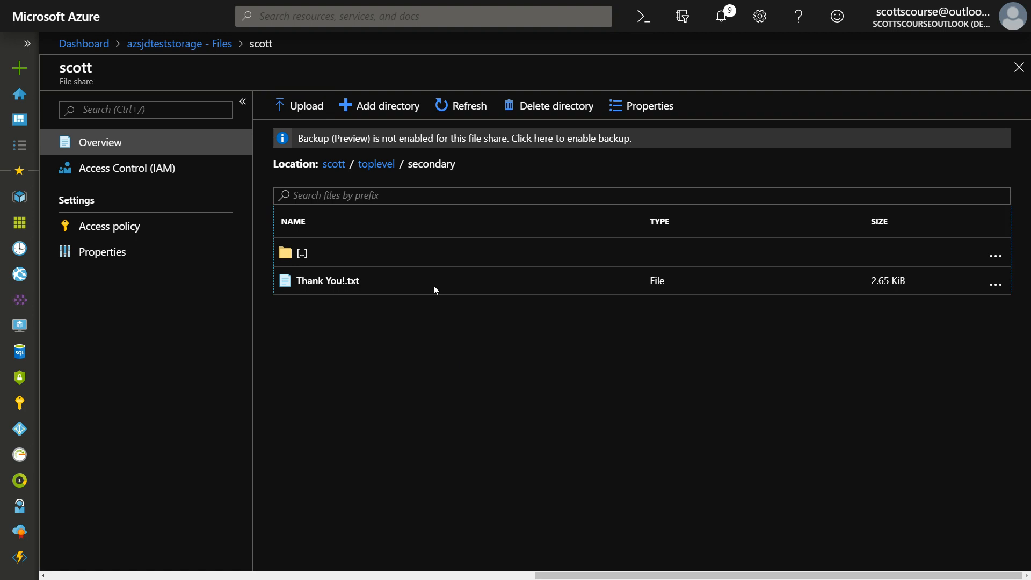
# - Examine the properties of Thank You!.txt and test its URL in a separate browser tab
pyautogui.click(994, 286)
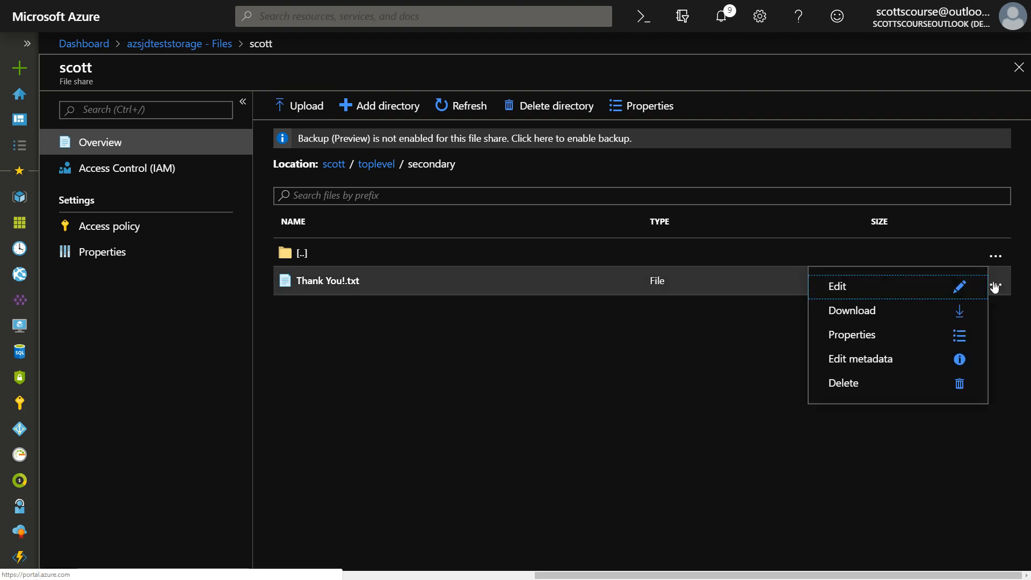
pyautogui.click(847, 338)
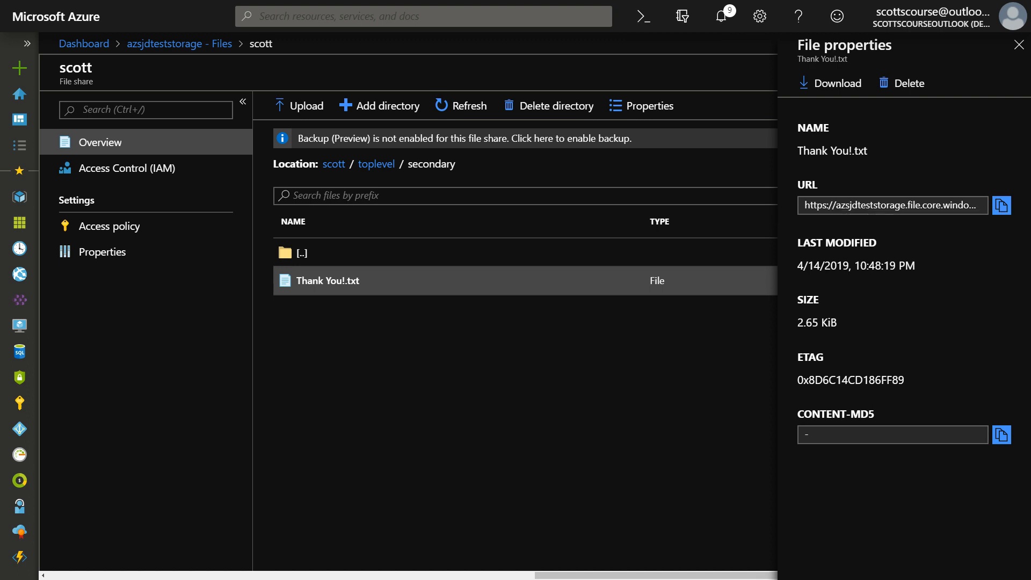
pyautogui.moveTo(1030, 94); pyautogui.dragTo(804, 78)
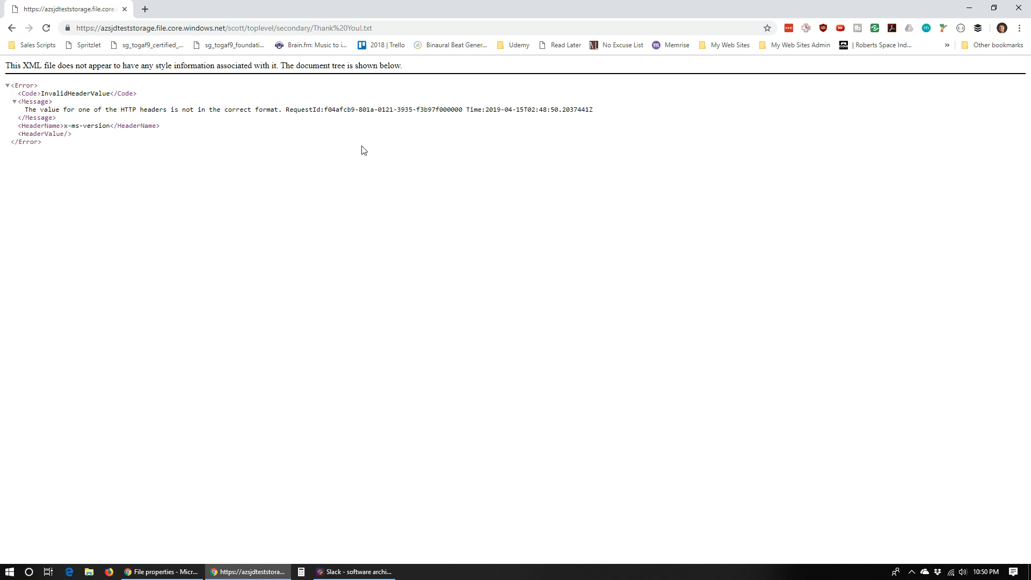
pyautogui.moveTo(73, 7); pyautogui.dragTo(1030, 16)
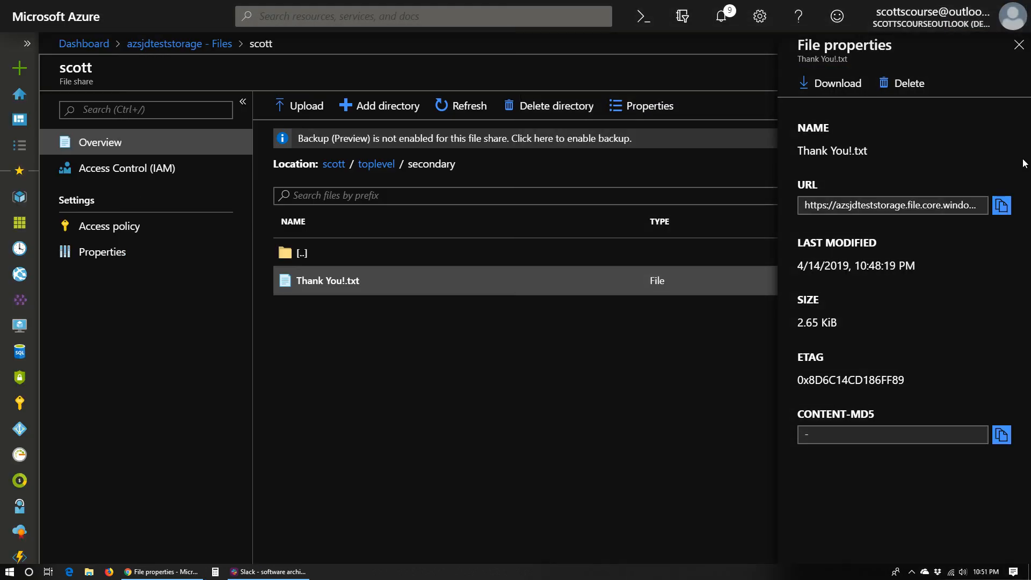
pyautogui.click(1018, 45)
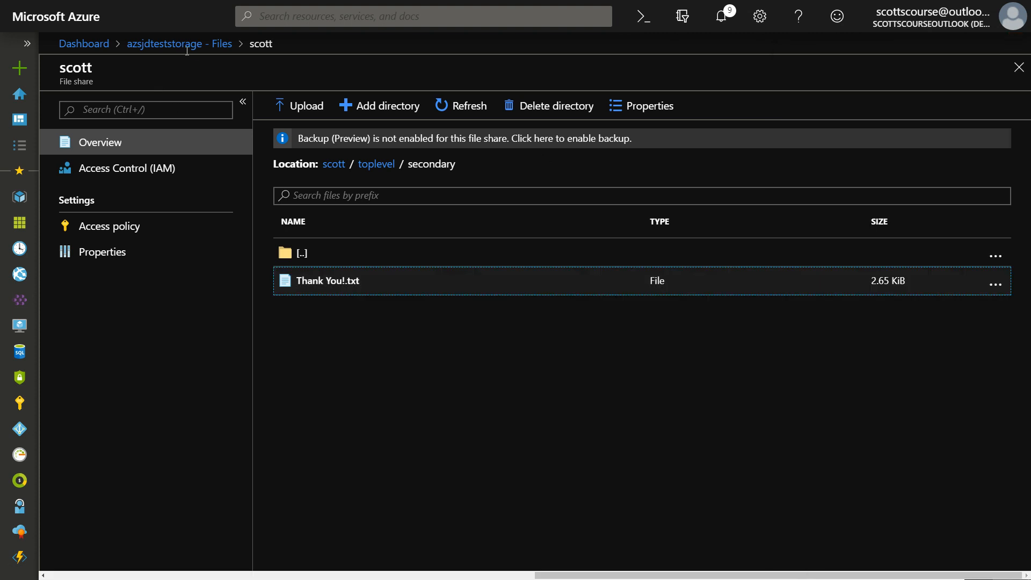
# - Copy the Windows PowerShell commands for connecting the file share as drive Z
pyautogui.click(304, 257)
pyautogui.click(301, 254)
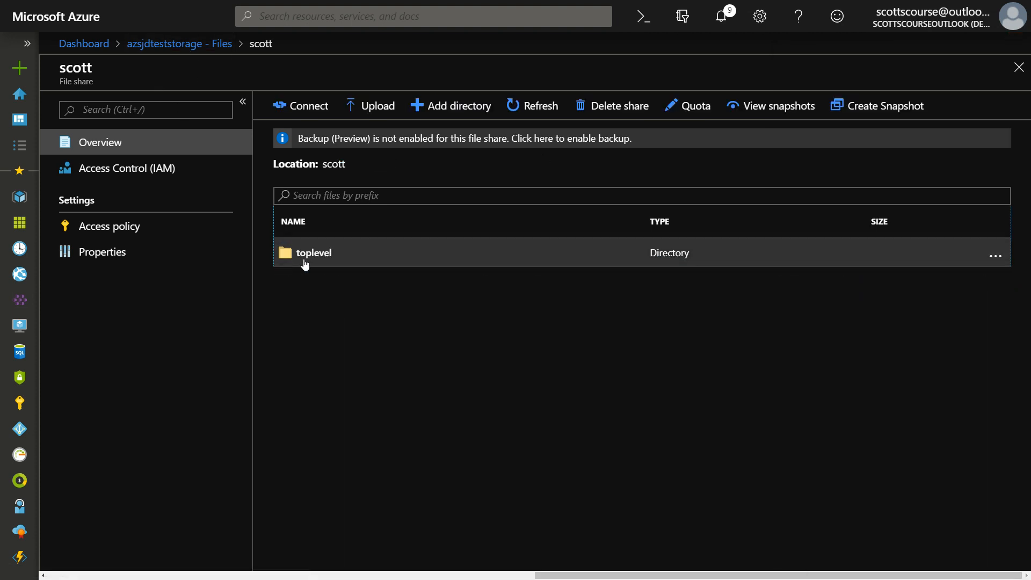
pyautogui.click(309, 107)
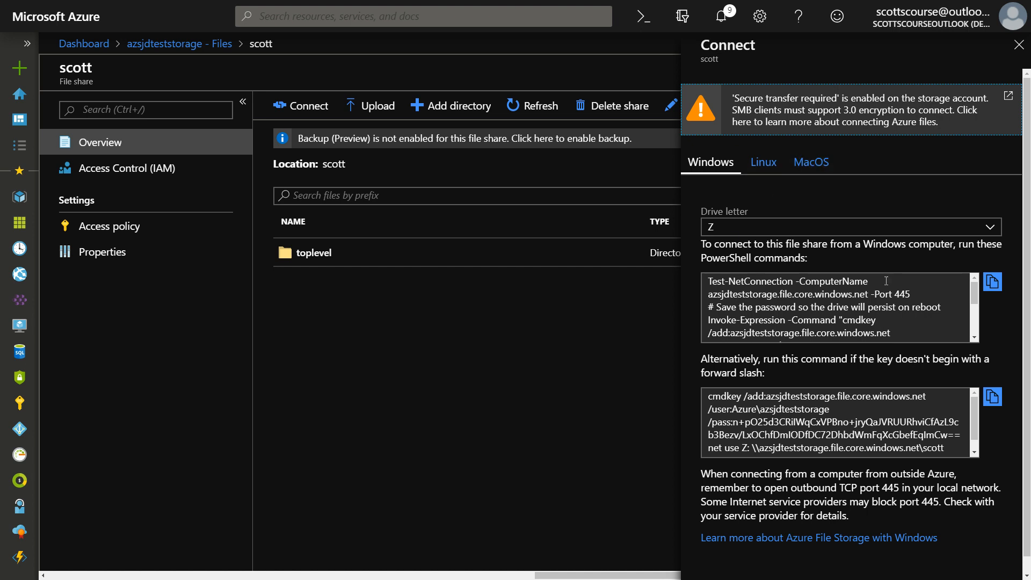
pyautogui.click(745, 283)
pyautogui.scroll(-1, 816, 296)
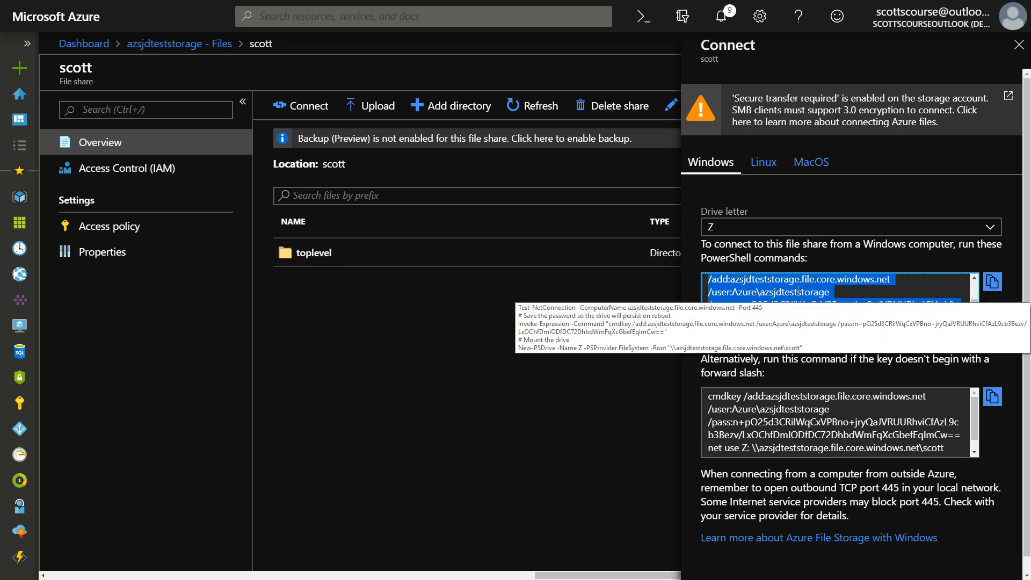
pyautogui.scroll(-4, 798, 290)
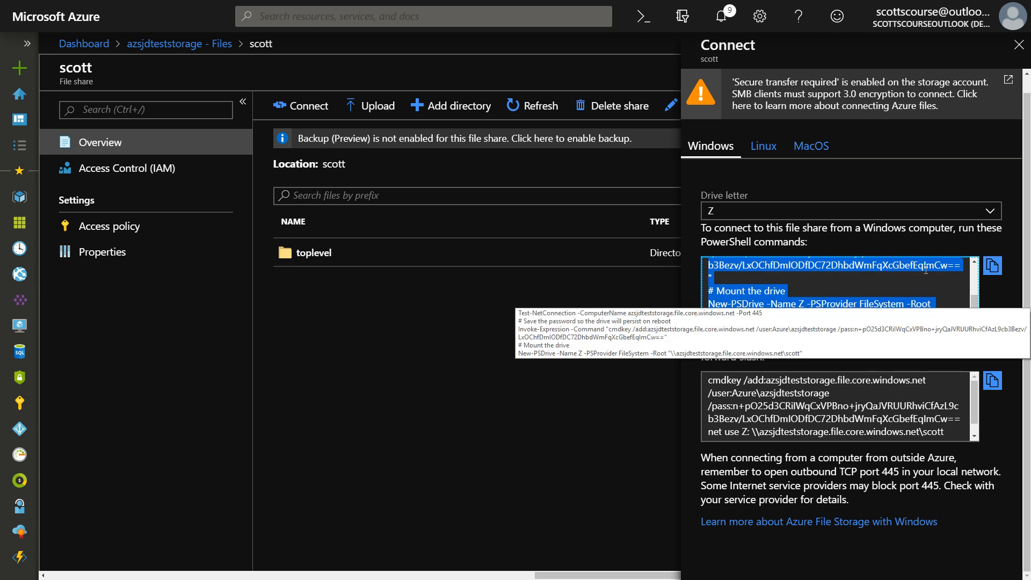
pyautogui.click(993, 265)
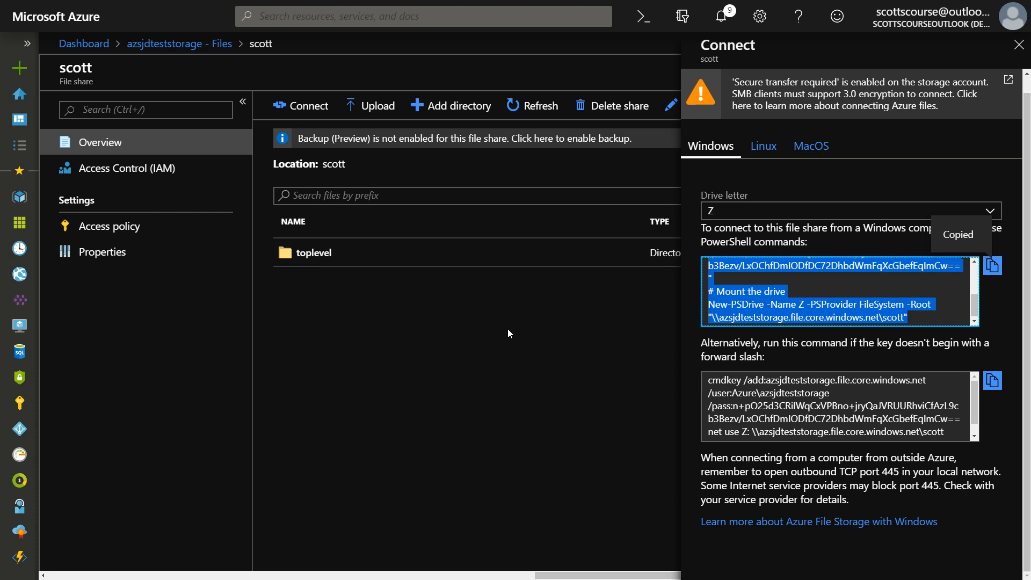
pyautogui.click(735, 303)
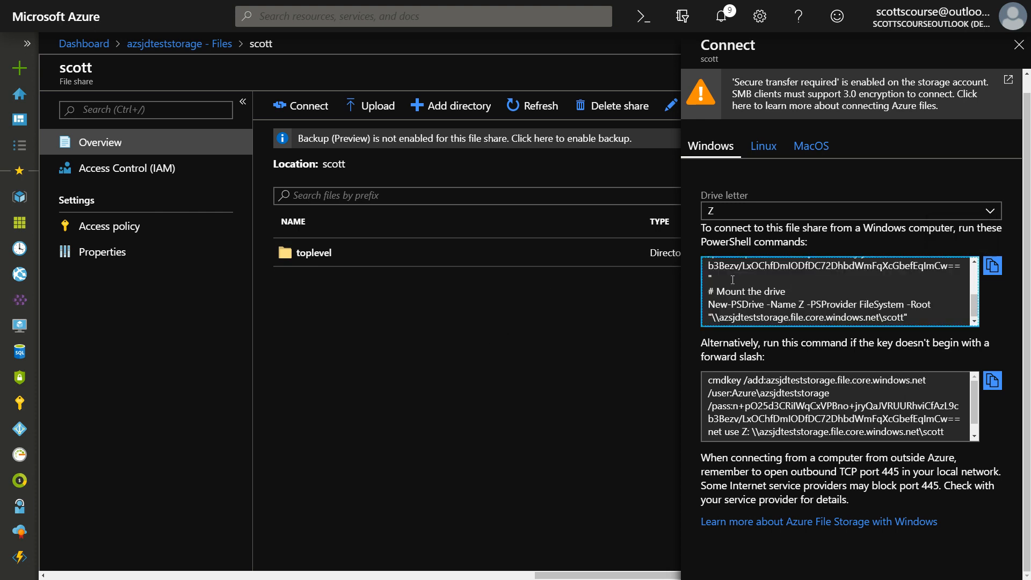
# - Switch to PowerShell on the remote Windows machine and run the copied commands, including the storage account key, to mount the share as drive Z
pyautogui.moveTo(703, 457); pyautogui.dragTo(864, 498)
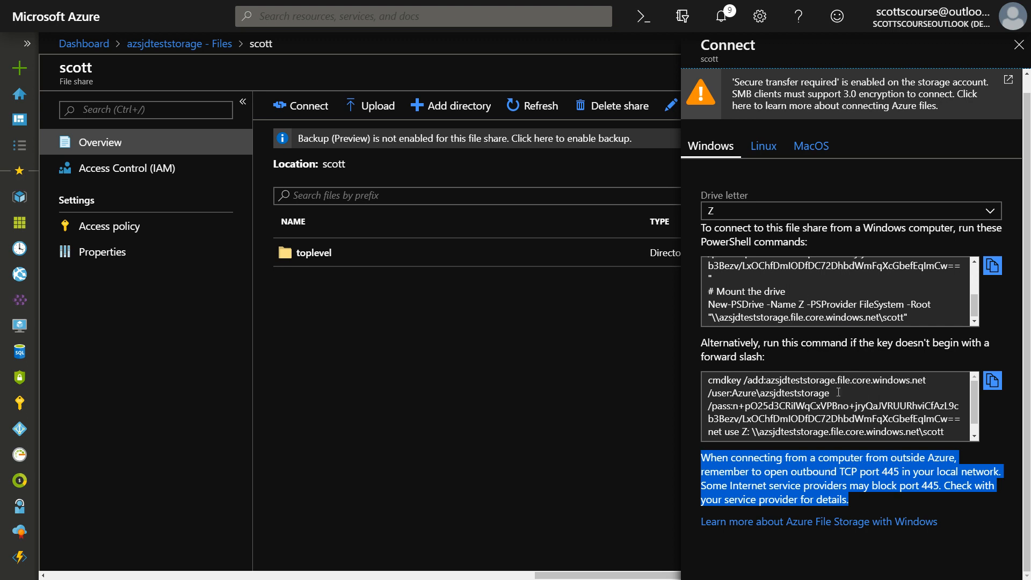
pyautogui.click(781, 300)
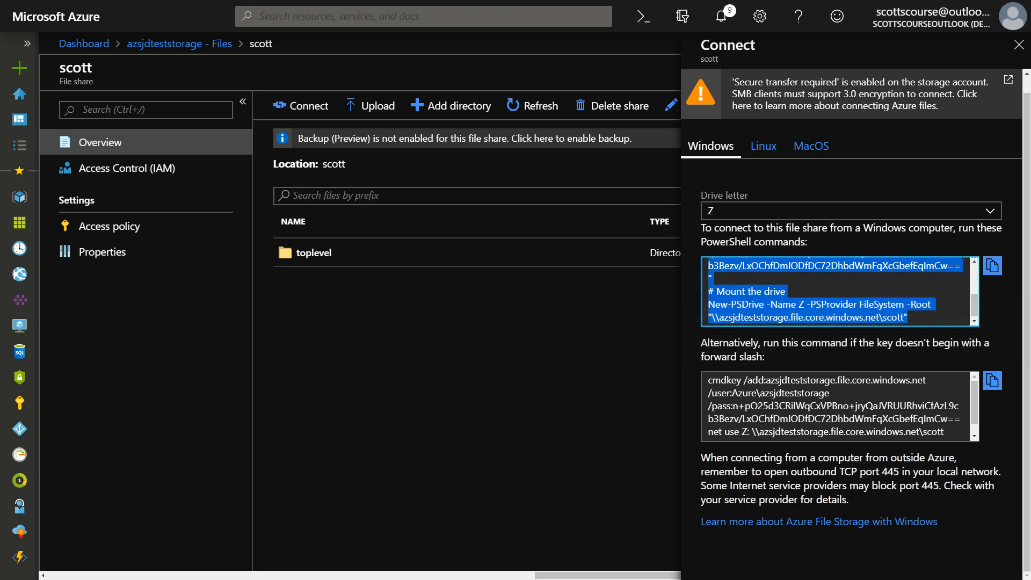
pyautogui.moveTo(781, 299); pyautogui.dragTo(698, 338)
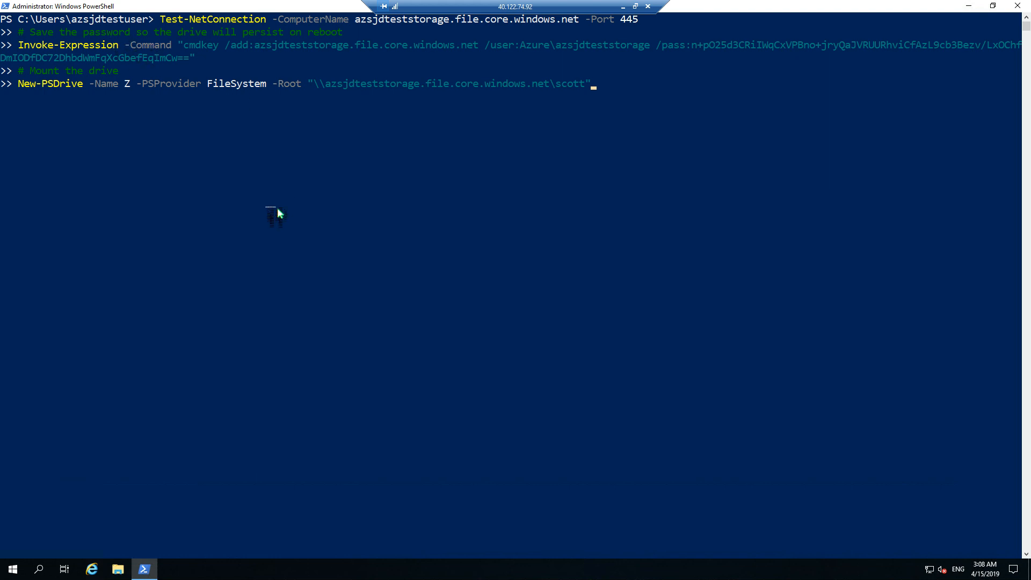
pyautogui.press('Return')
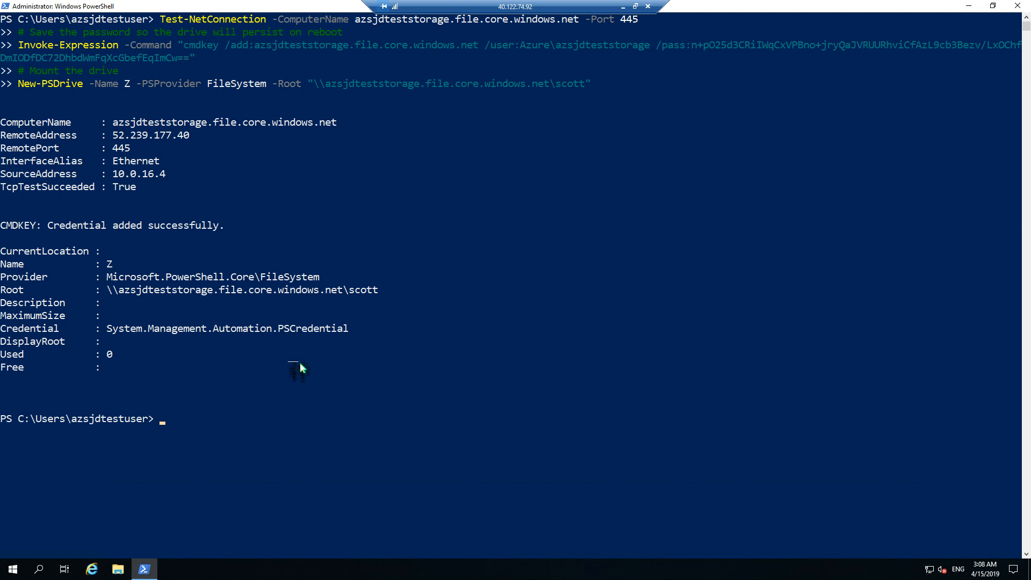
# - Switch to drive Z: and list its contents with dir
pyautogui.write('z:')
pyautogui.press('Return')
pyautogui.write('dir')
pyautogui.press('Return')
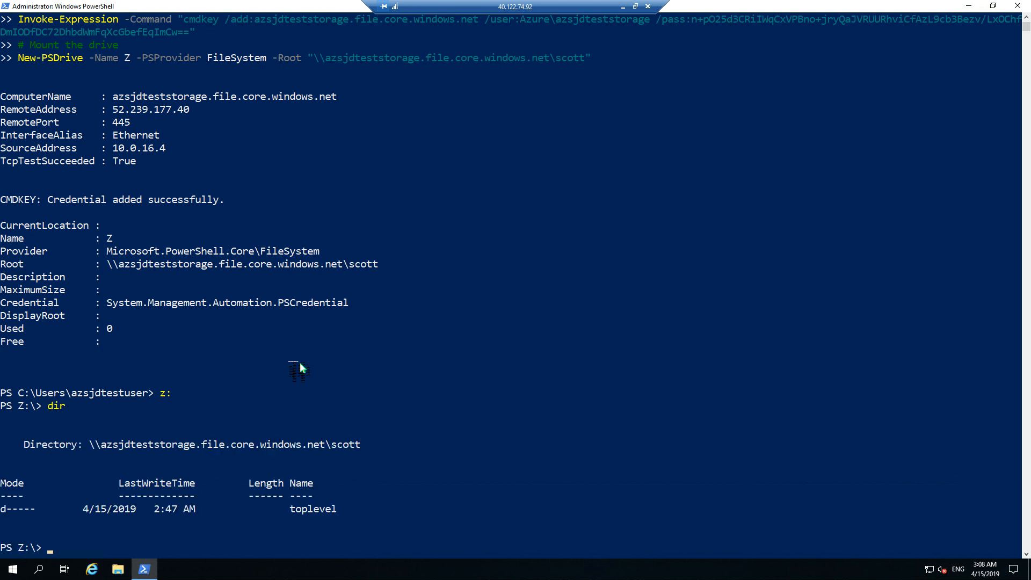
# - Change to the toplevel\secondary directory on the mounted drive and list its files with dir
pyautogui.write('cd top')
pyautogui.press('Tab')
pyautogui.press('Return')
pyautogui.write('cd seco')
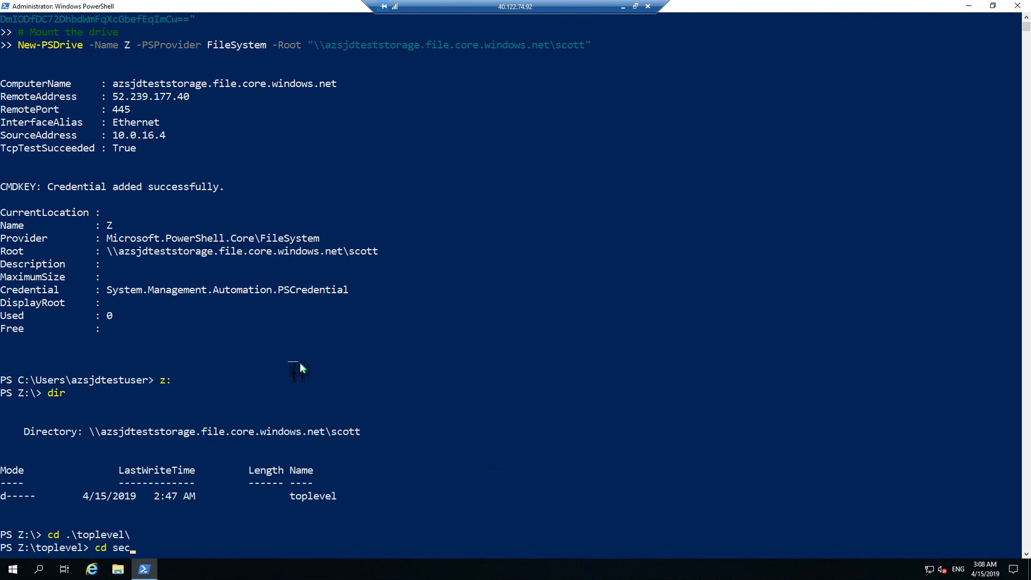
pyautogui.press('Tab')
pyautogui.press('Return')
pyautogui.write('dir')
pyautogui.press('Return')
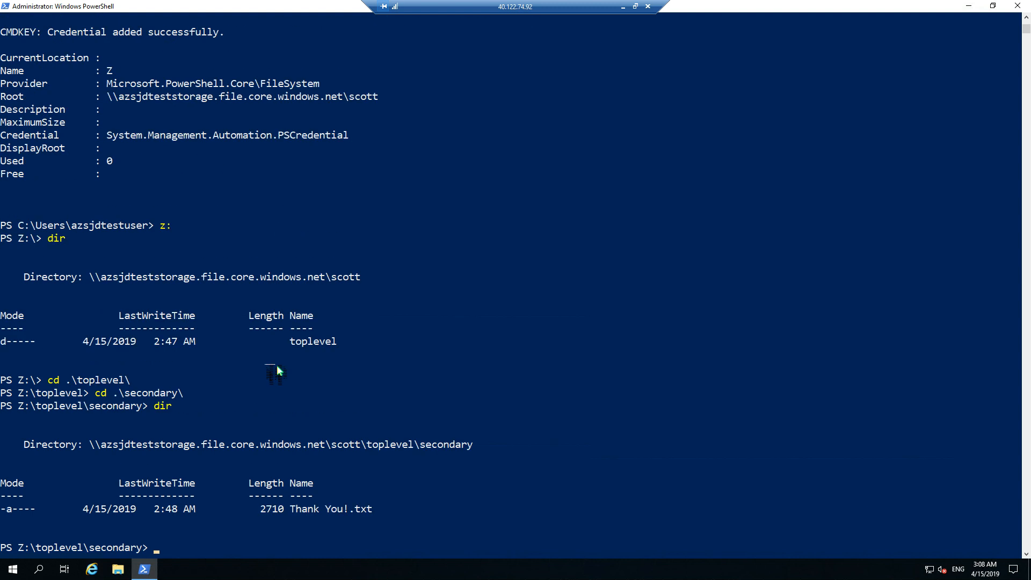